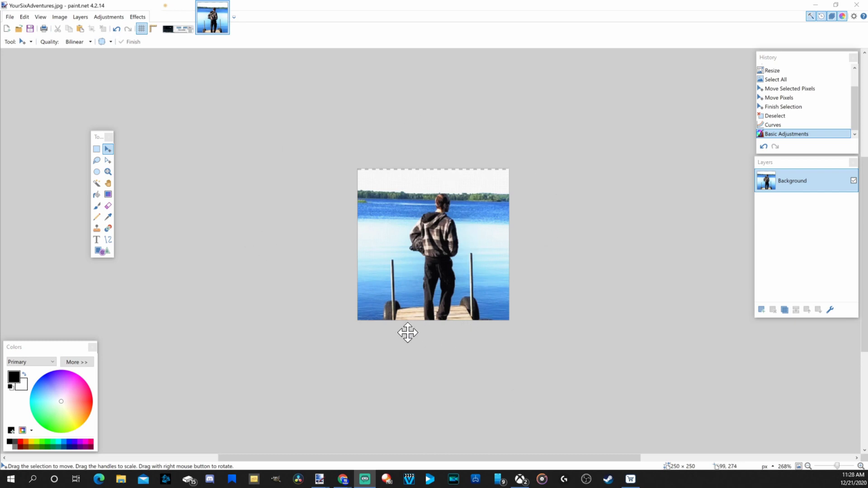
Confirm the photo's size as 250×250 pixels in the Resize dialog
click(59, 17)
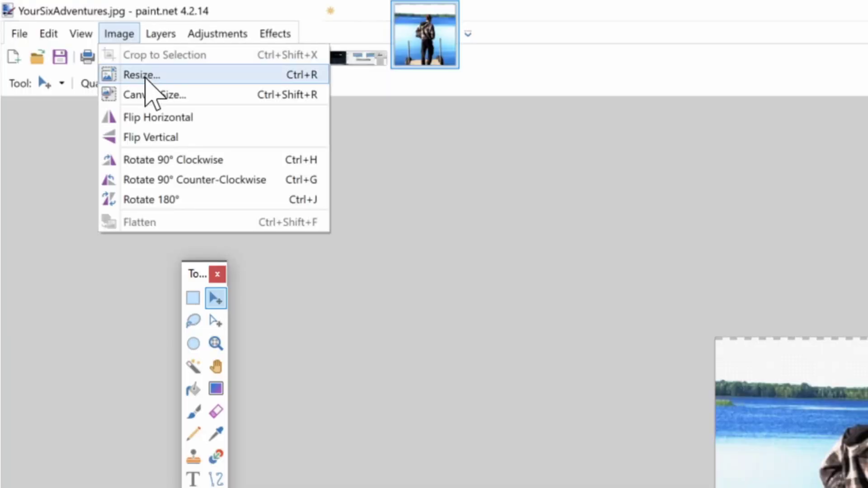
click(142, 75)
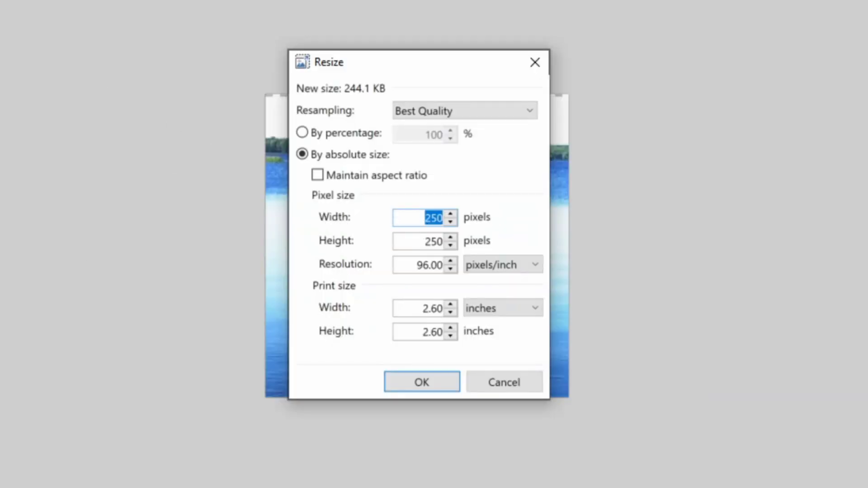
key(Left)
click(425, 242)
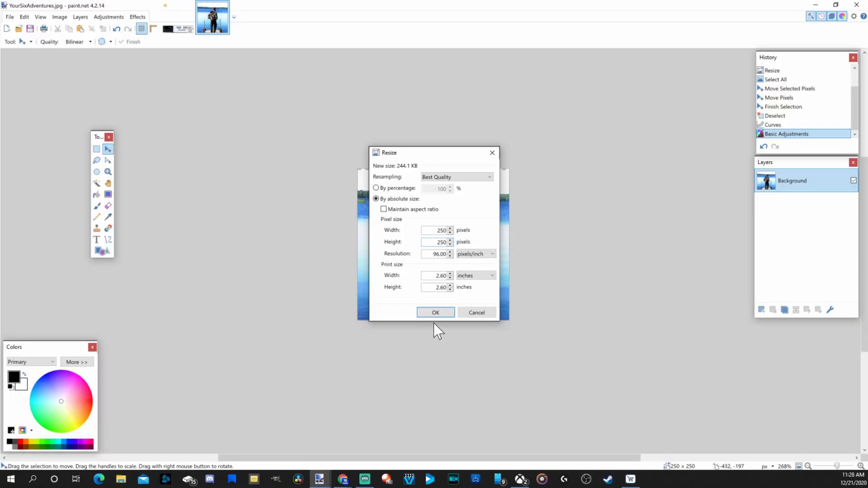
click(435, 314)
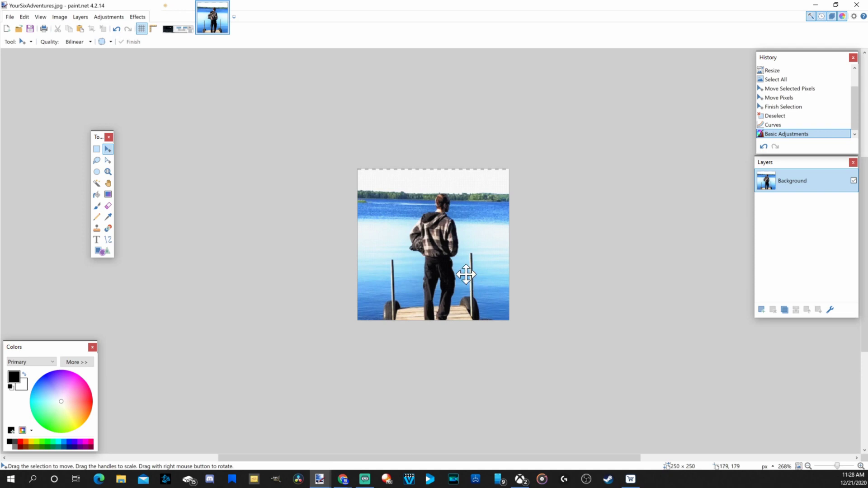
Select the whole image, then minimize paint.net to reveal the YouTube channel page
key(ctrl+a)
click(449, 274)
scroll(448, 285, down, 3)
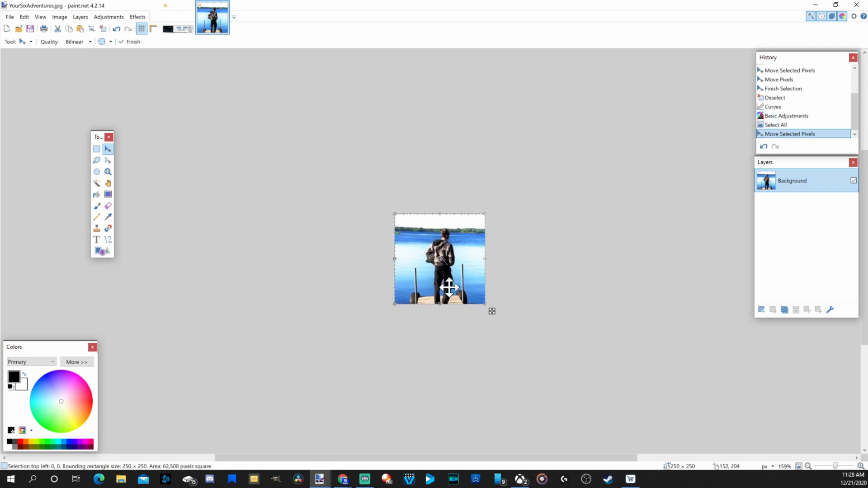
scroll(432, 298, up, 3)
key(ctrl+d)
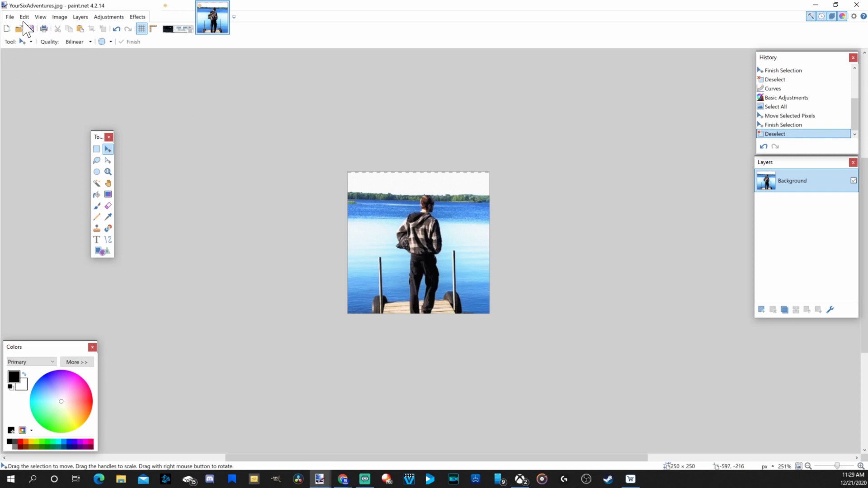
click(9, 17)
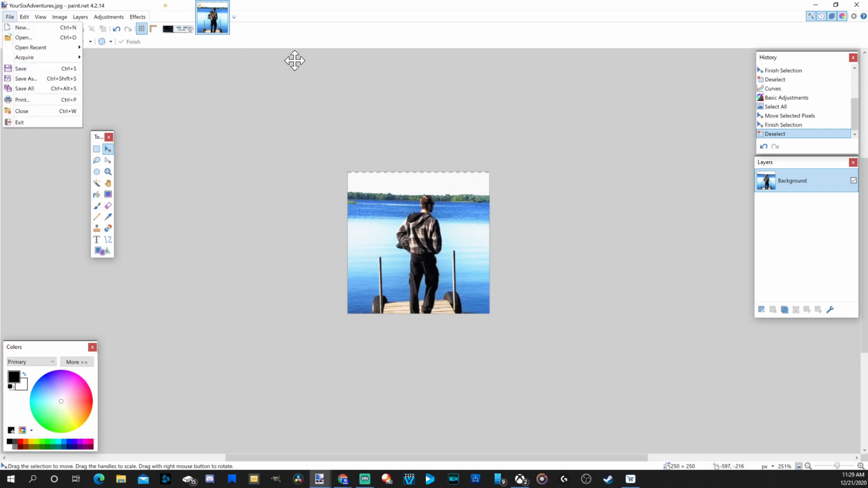
key(ctrl+a)
click(407, 52)
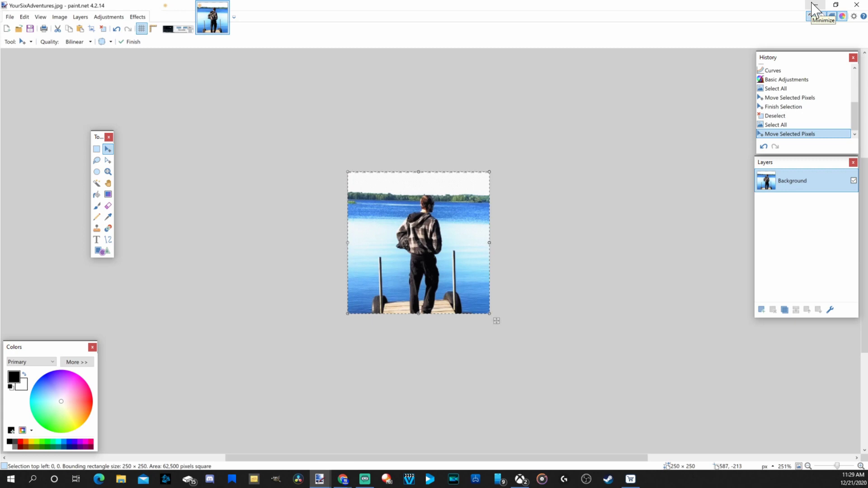
click(814, 7)
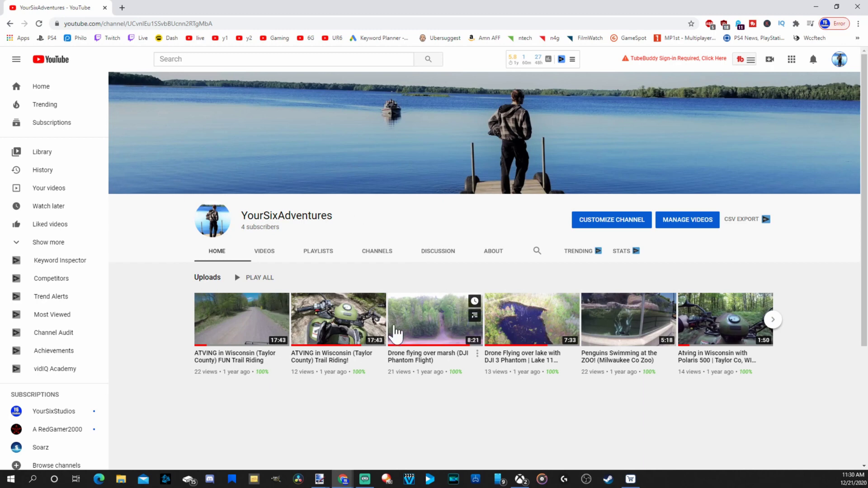
Go to YouTube Settings from the avatar's account menu
mouse_move(665, 166)
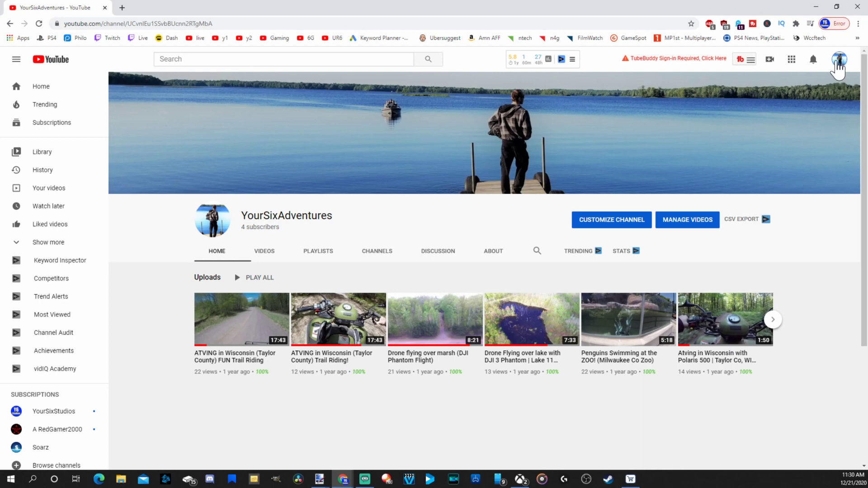
click(838, 64)
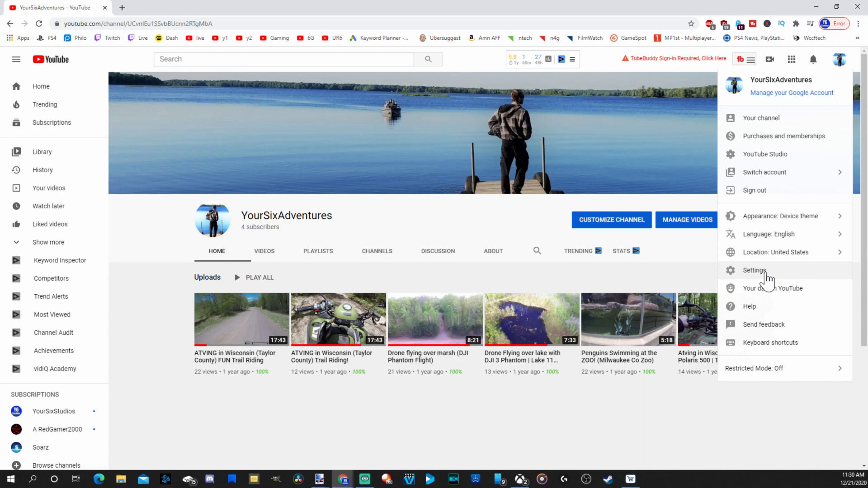
click(768, 276)
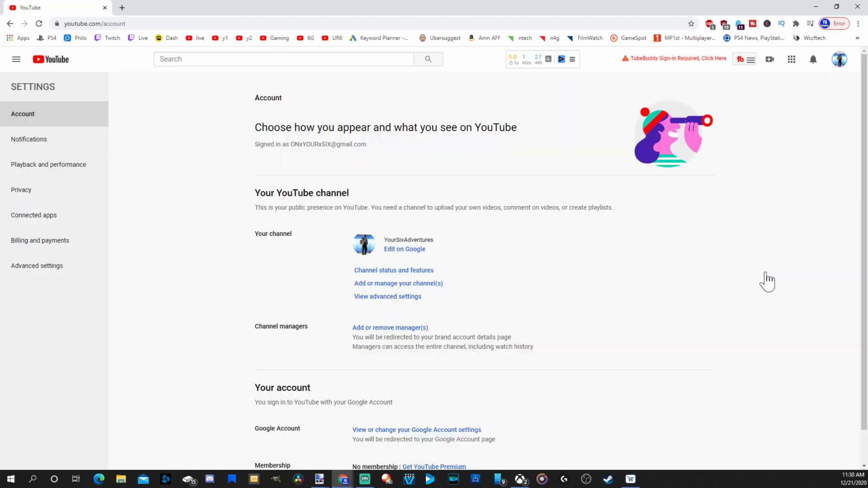
Use Edit on Google, then Profile picture, then Change to start picking a new channel photo
click(390, 251)
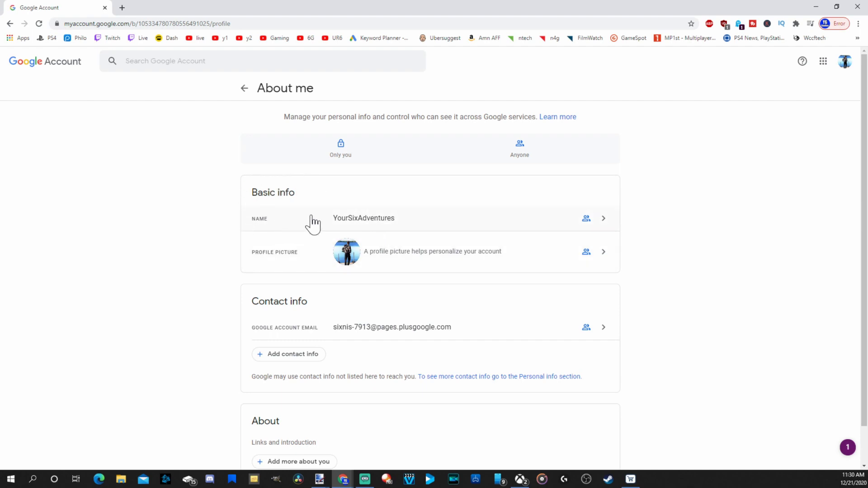
click(605, 257)
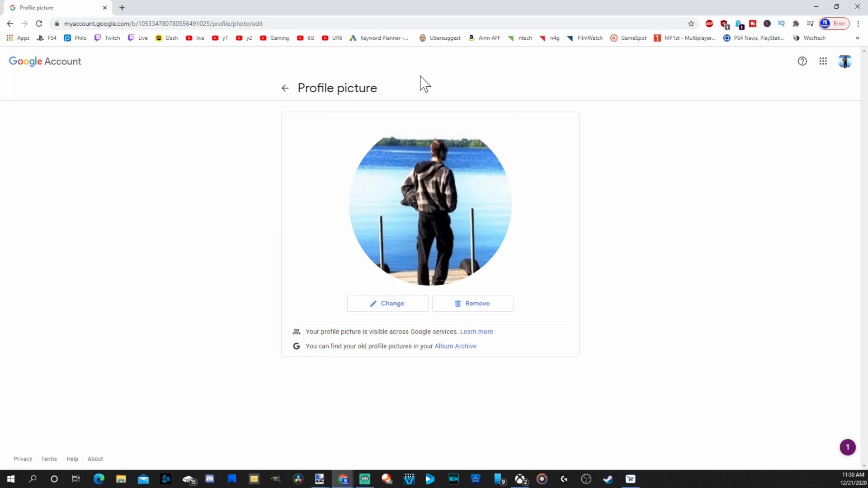
click(391, 305)
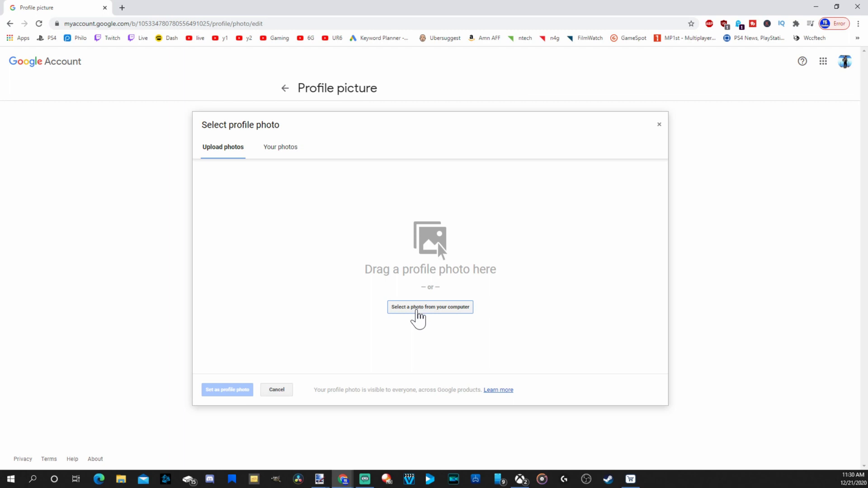
Upload YourSixAdventures.jpg from Thumbnails and position the crop square on the photo
click(417, 311)
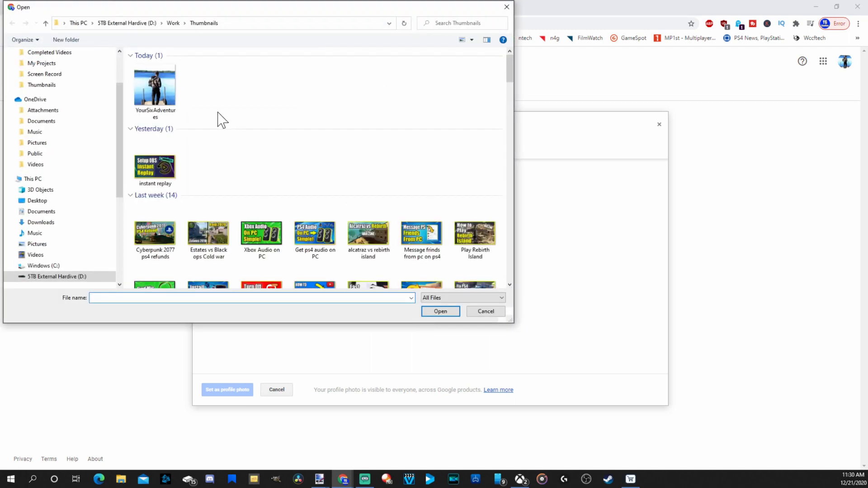
double_click(158, 92)
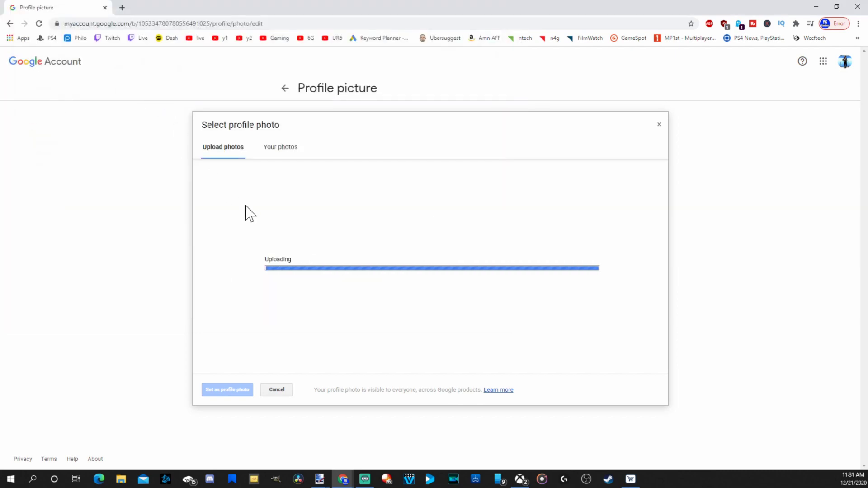
drag(398, 251, 415, 249)
drag(405, 289, 409, 291)
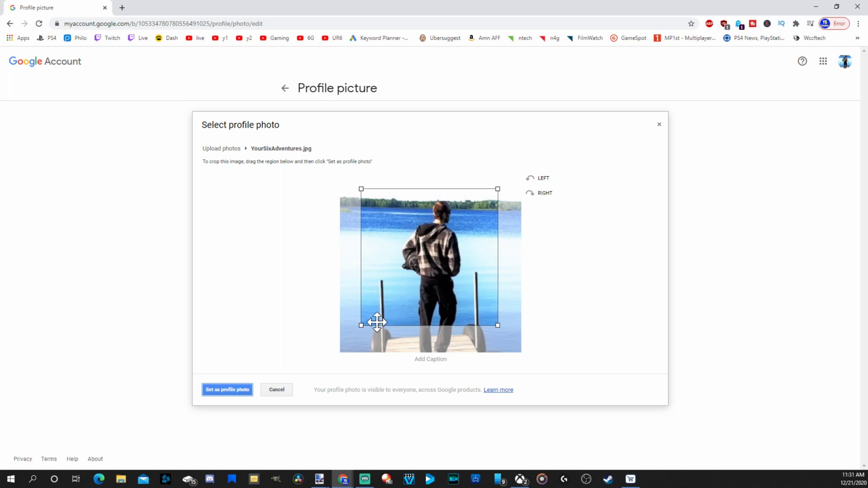
Enlarge the crop square toward the image edges to frame nearly the whole dock photo
drag(361, 325, 302, 368)
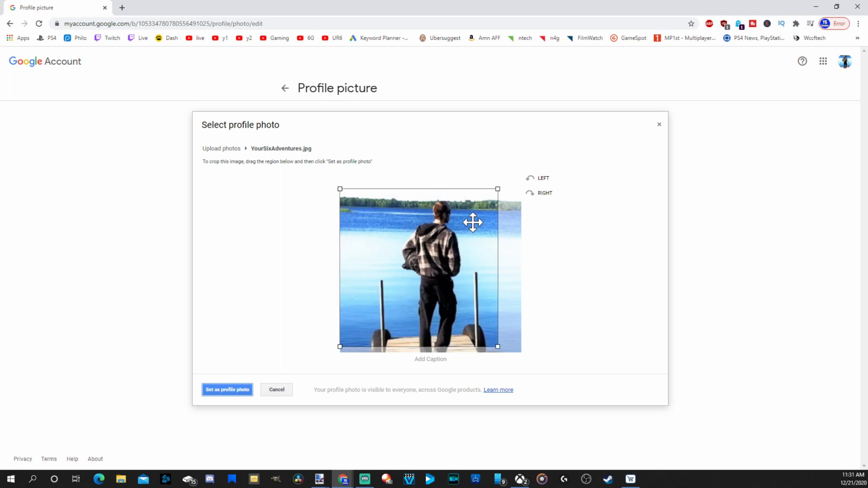
drag(455, 237, 463, 242)
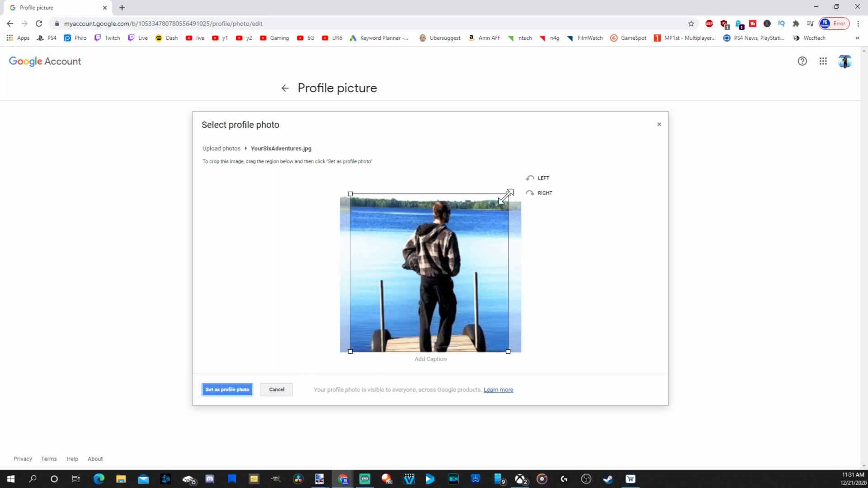
drag(506, 193, 525, 179)
drag(349, 355, 329, 360)
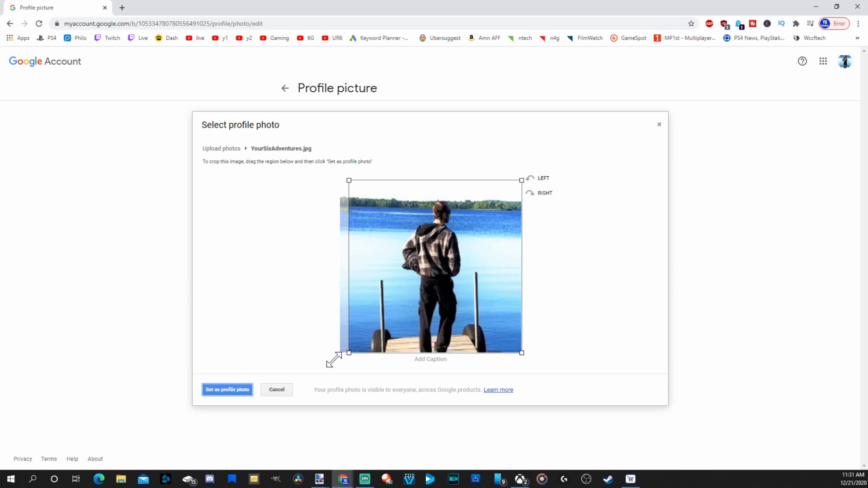
mouse_move(432, 286)
mouse_down()
mouse_move(420, 295)
mouse_move(428, 300)
mouse_move(430, 273)
mouse_up()
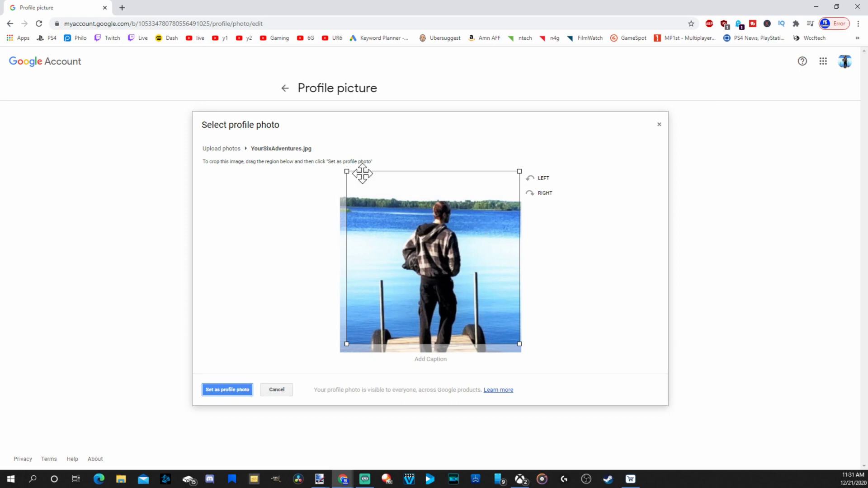
Set the cropped dock photo as the profile photo, then check it in YouTube's account menu
click(220, 391)
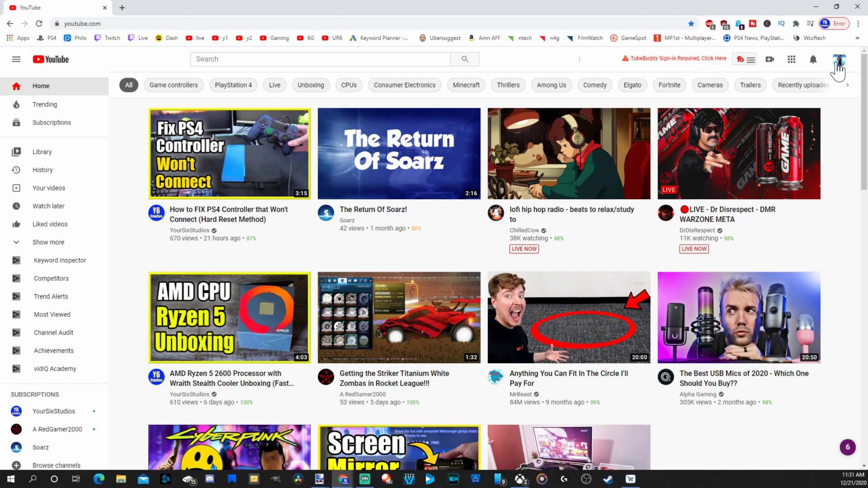
click(837, 63)
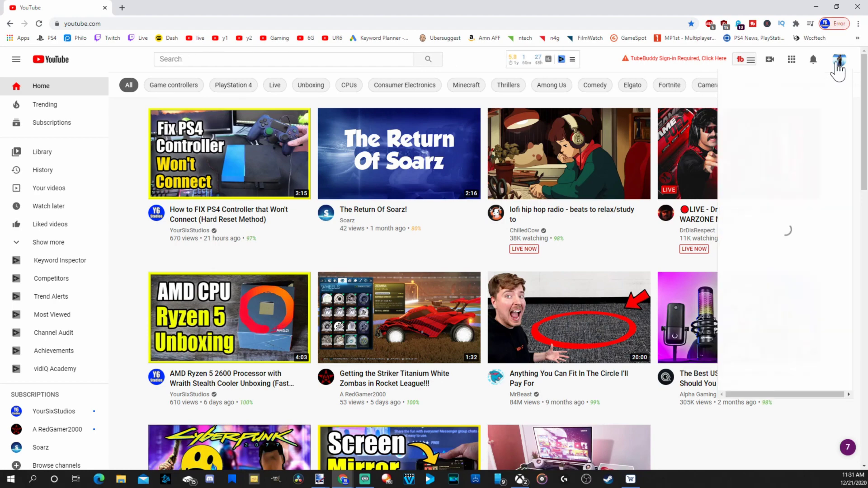